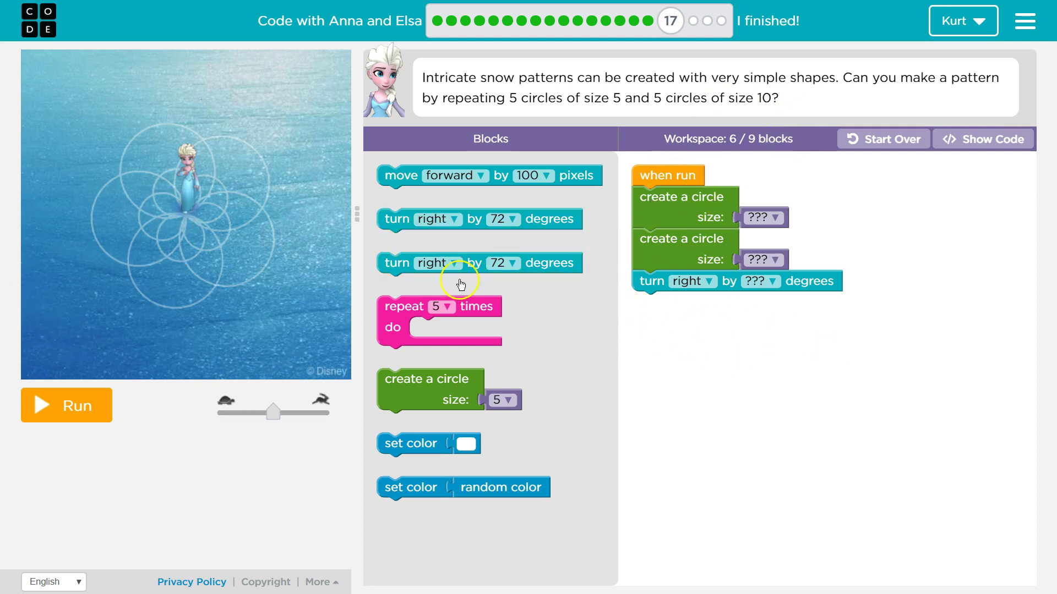
# Test the program, then set the circle sizes to 5 and 10 and reset the drawing.
pyautogui.click(59, 413)
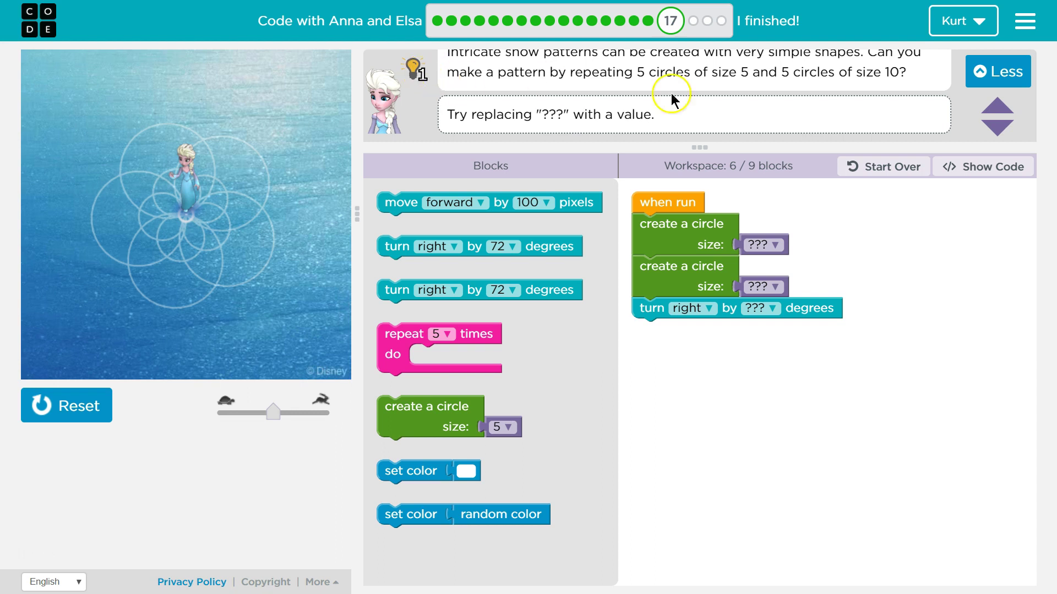
pyautogui.click(997, 71)
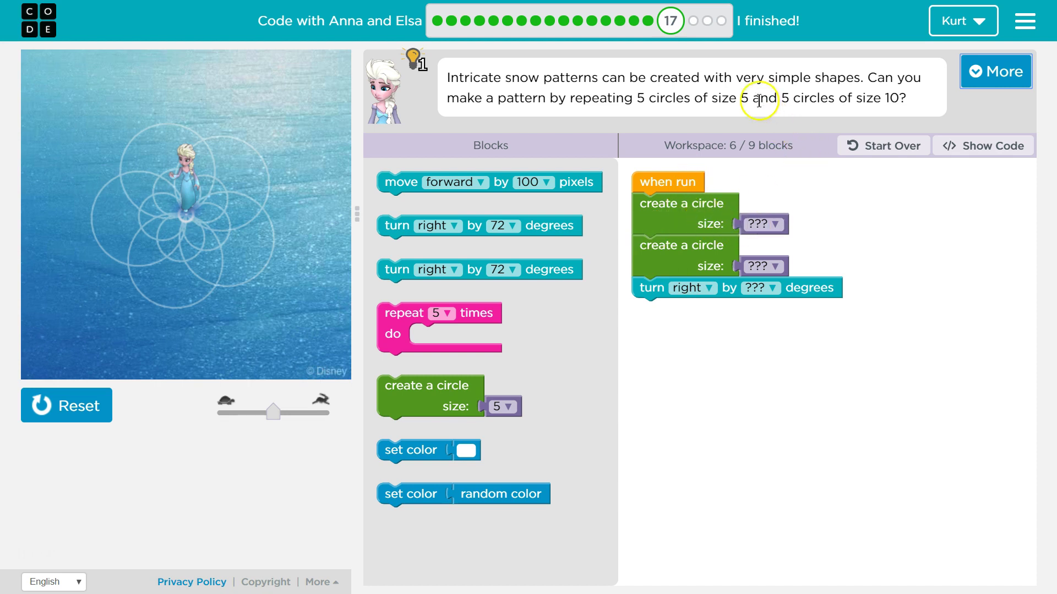
pyautogui.click(760, 224)
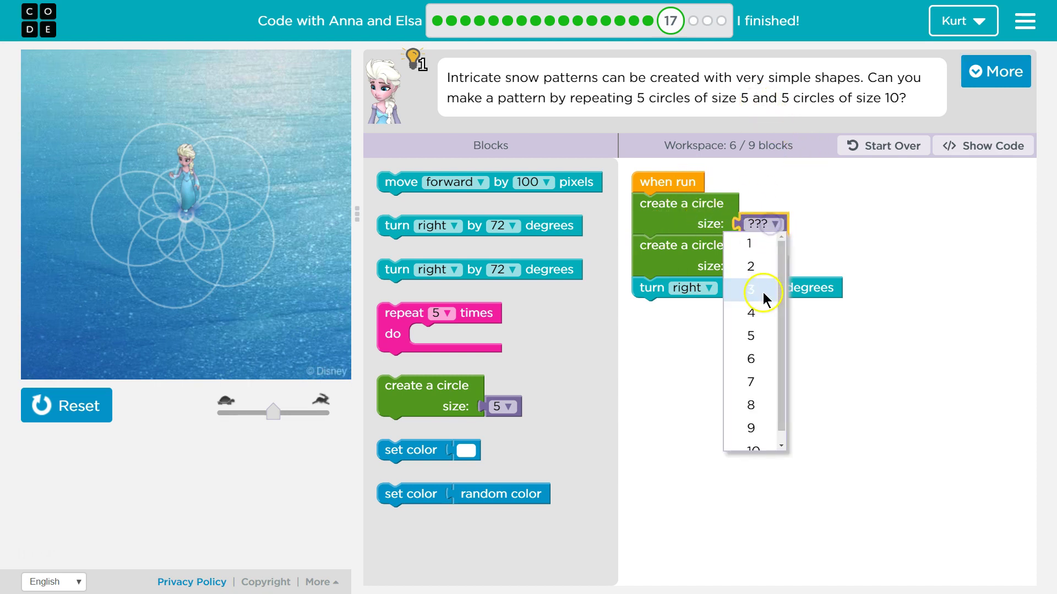
pyautogui.click(758, 336)
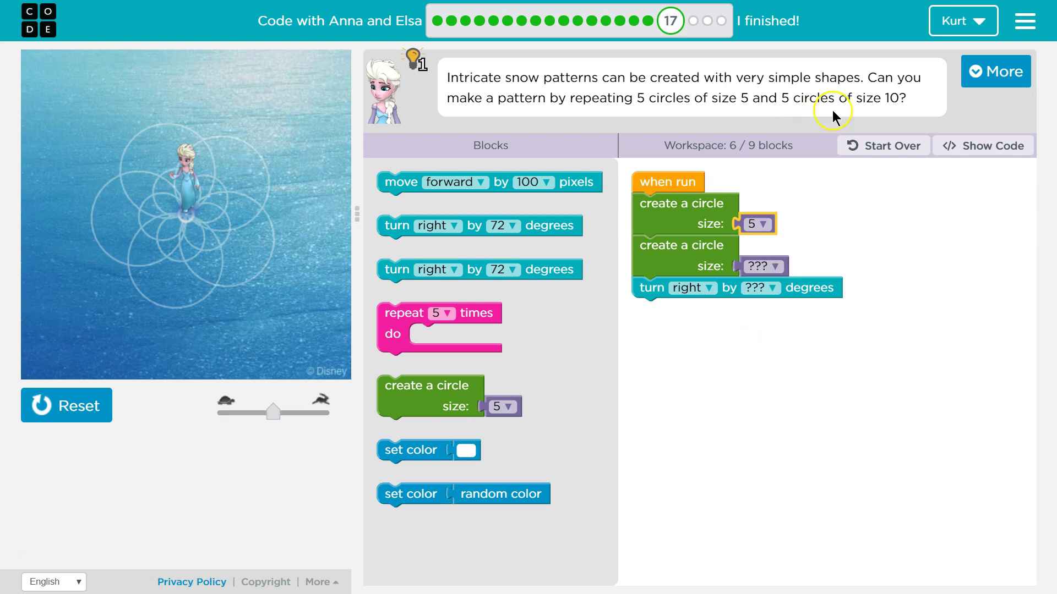
pyautogui.click(771, 266)
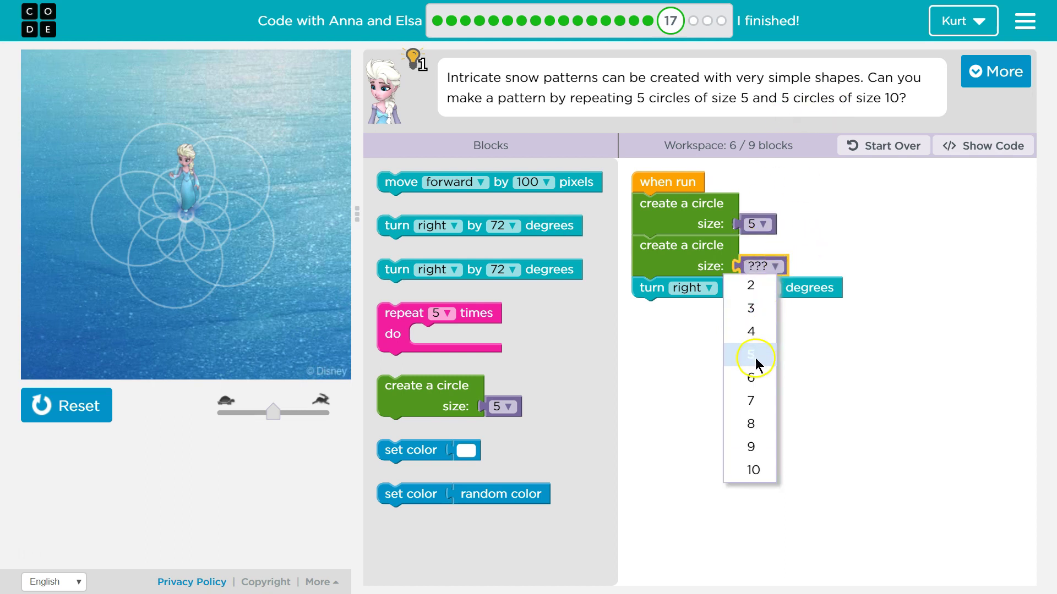
pyautogui.click(752, 469)
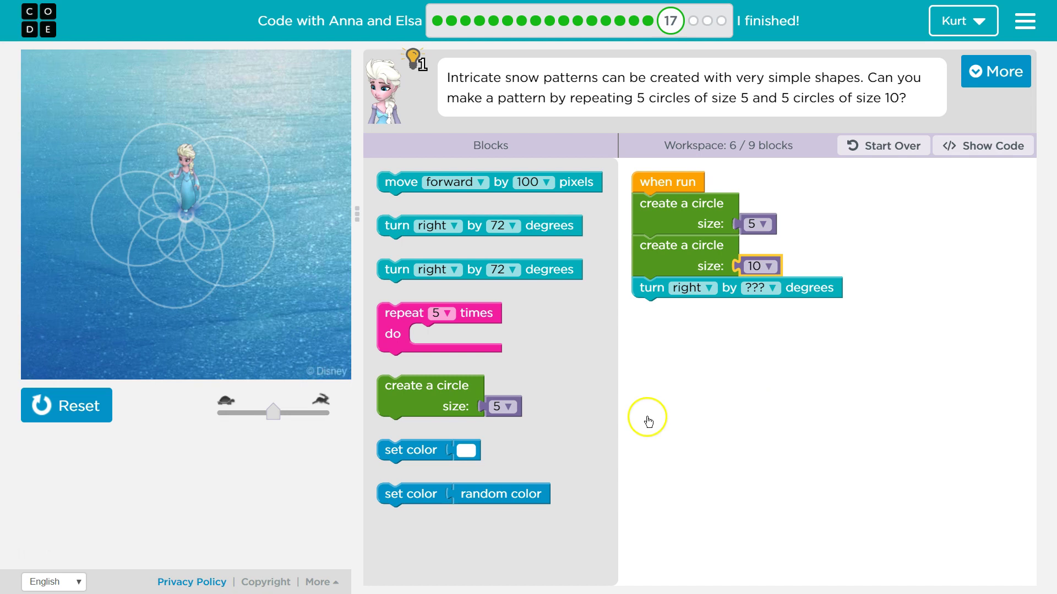
pyautogui.click(50, 406)
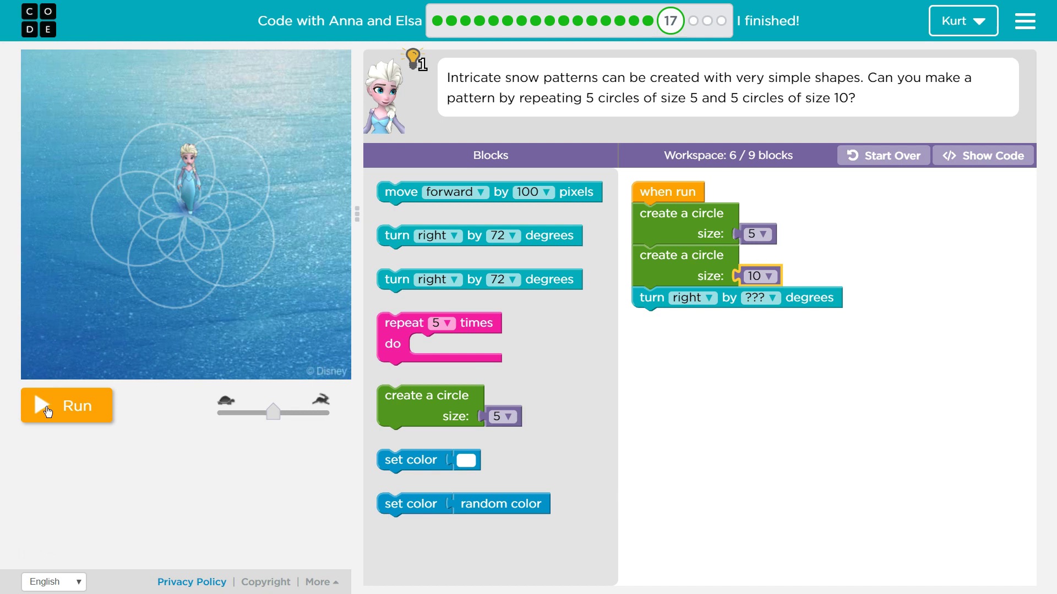
# Change the turn angle to 45 degrees and rerun the drawing.
pyautogui.click(46, 407)
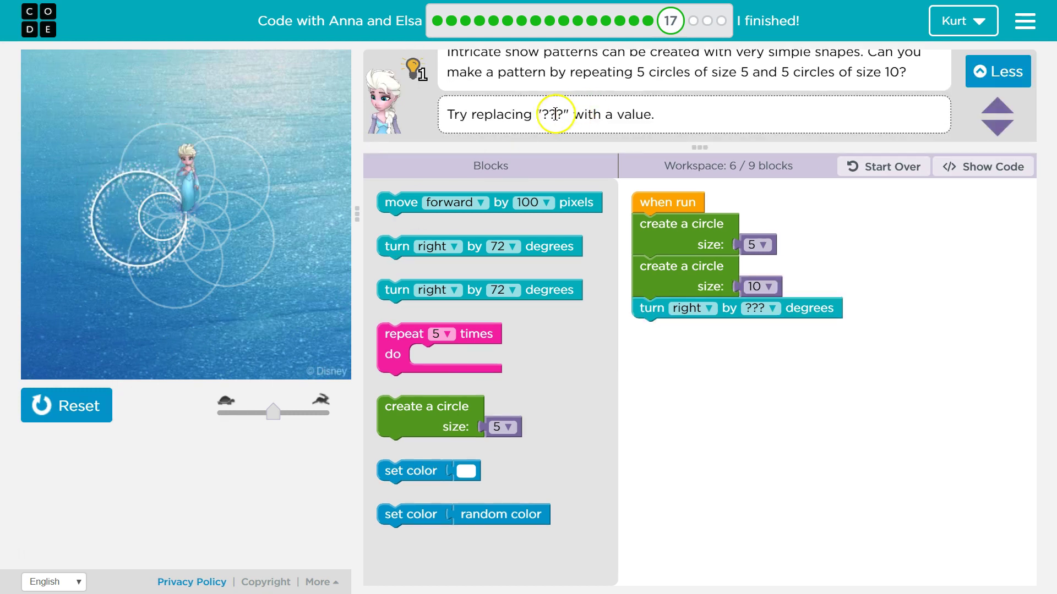
pyautogui.click(759, 311)
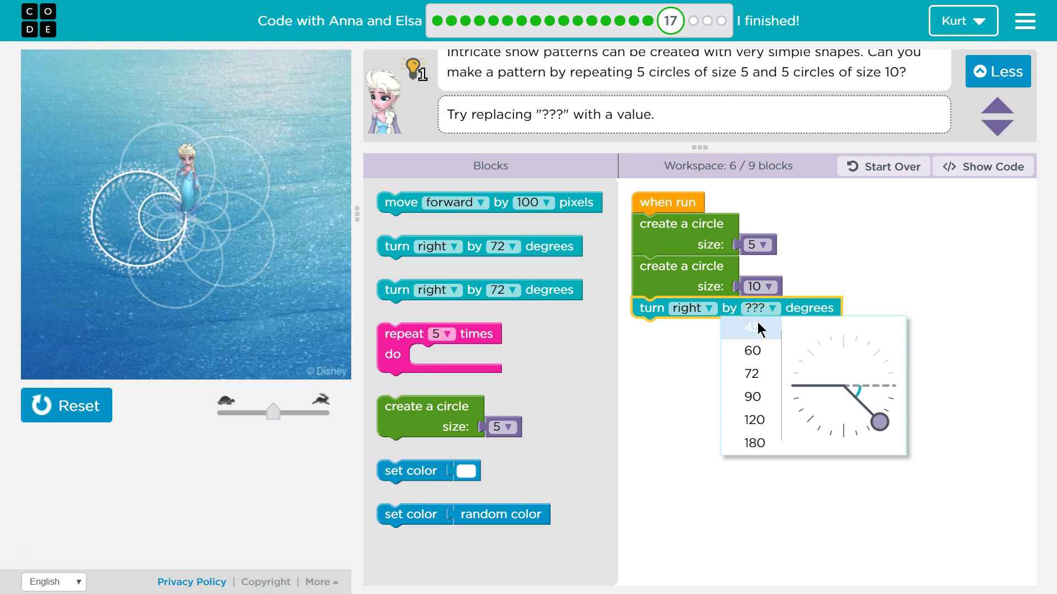
pyautogui.click(759, 328)
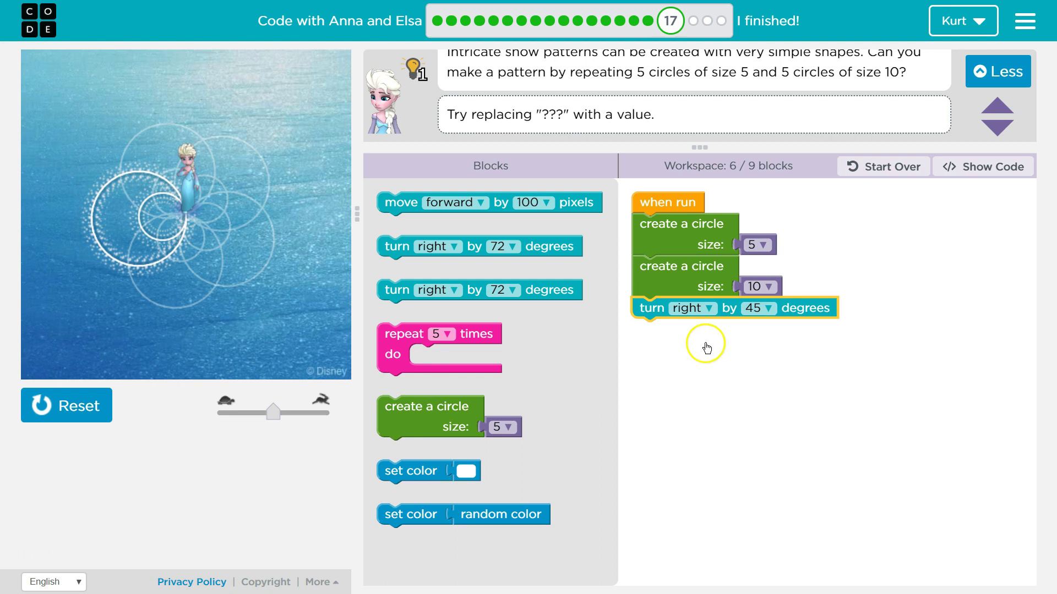
pyautogui.click(94, 421)
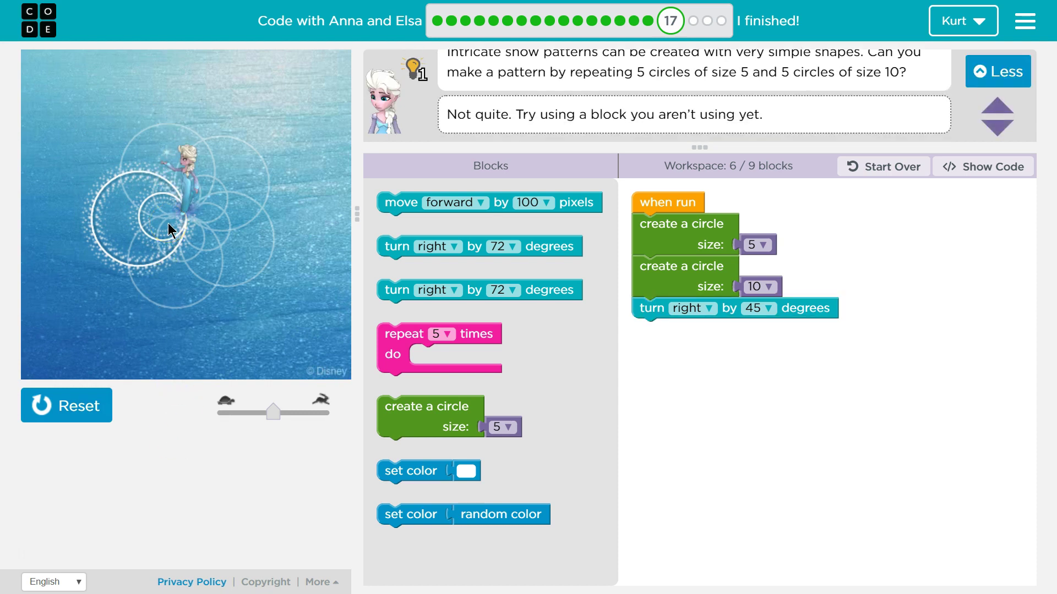
pyautogui.click(475, 425)
pyautogui.scroll(1, 685, 115)
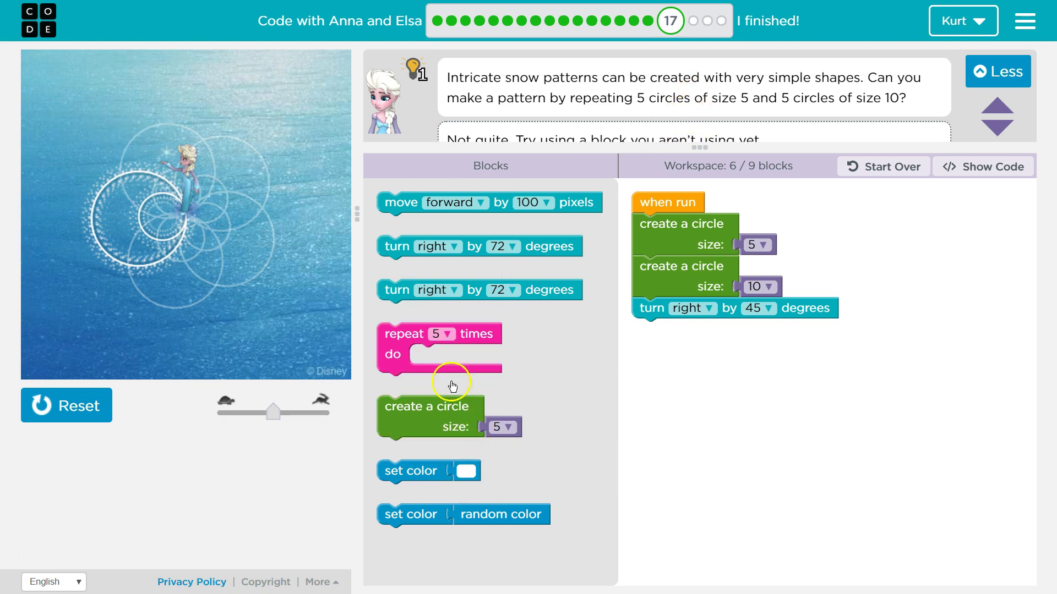
pyautogui.moveTo(452, 401)
pyautogui.mouseDown()
pyautogui.moveTo(721, 326)
pyautogui.moveTo(712, 327)
pyautogui.mouseUp()
pyautogui.moveTo(507, 425); pyautogui.dragTo(783, 406)
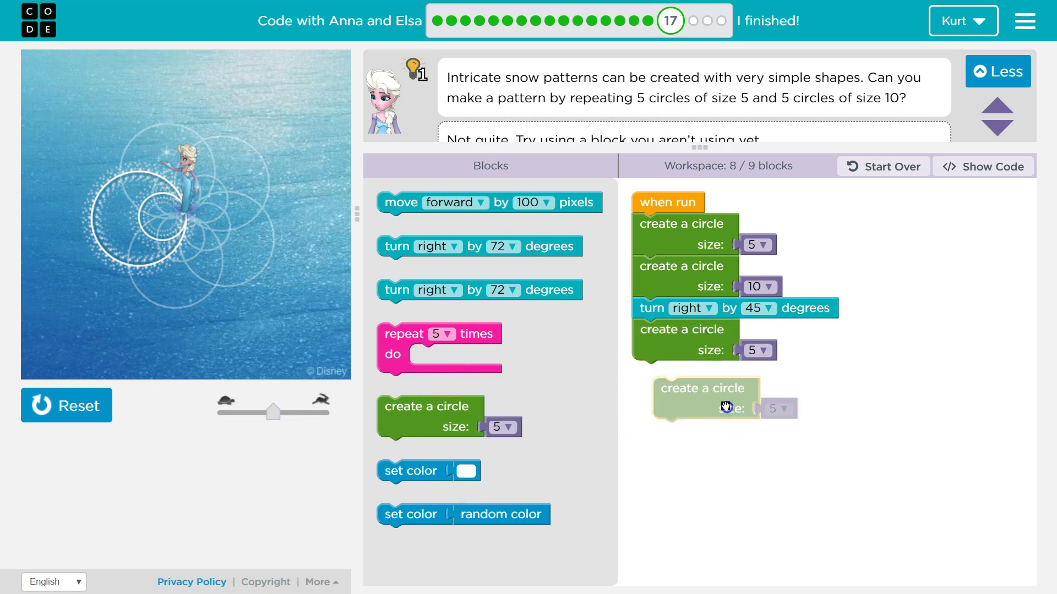
pyautogui.click(777, 408)
pyautogui.click(774, 390)
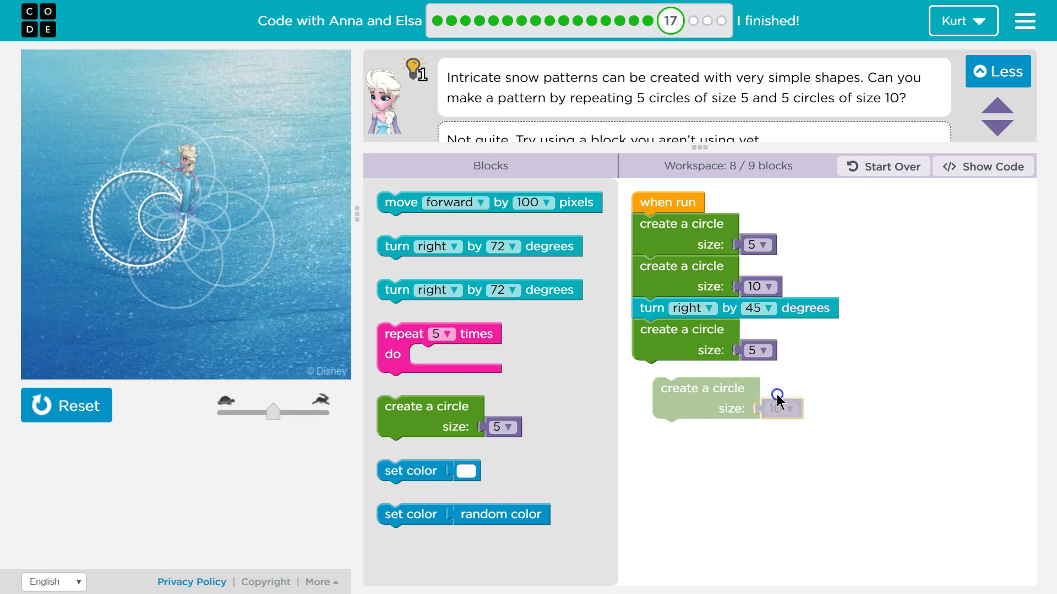
pyautogui.moveTo(696, 408); pyautogui.dragTo(675, 391)
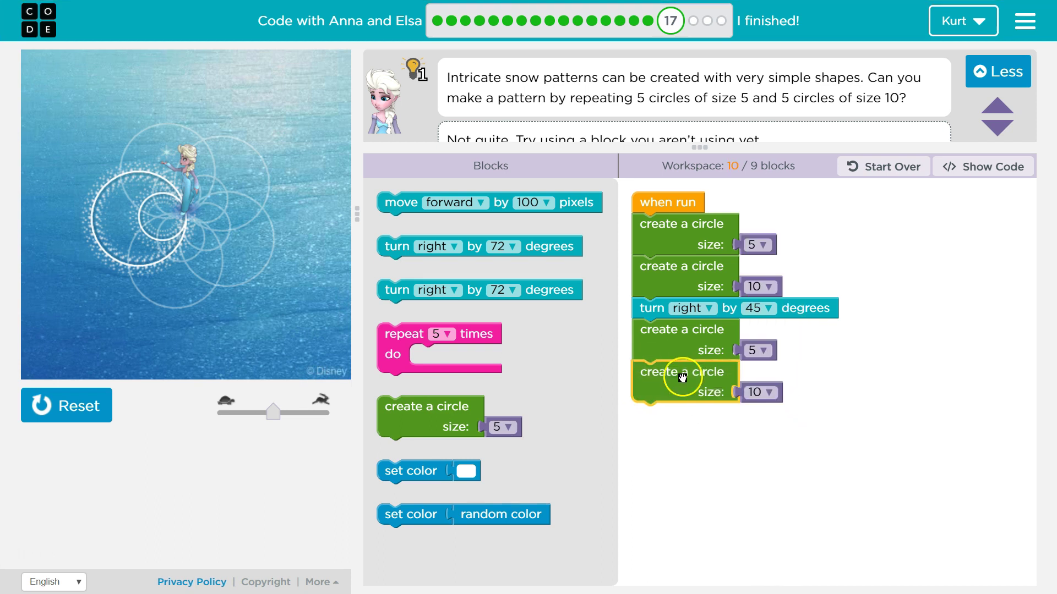
pyautogui.moveTo(704, 345); pyautogui.dragTo(609, 389)
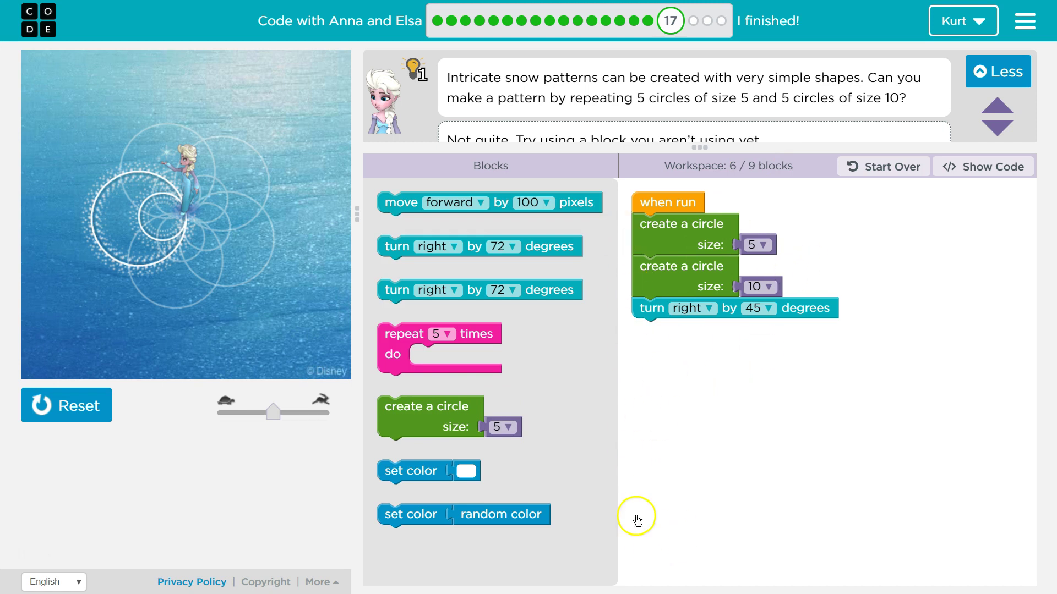
# Nest the size 5 and 10 circles and the 45-degree turn in a repeat 5 loop under when run.
pyautogui.click(403, 347)
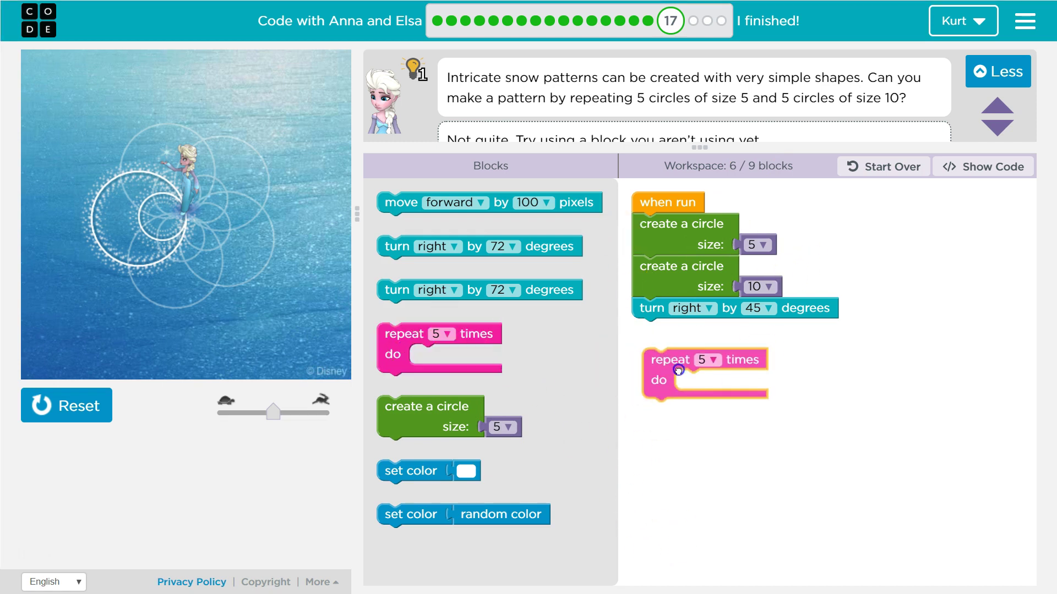
pyautogui.moveTo(404, 347); pyautogui.dragTo(689, 365)
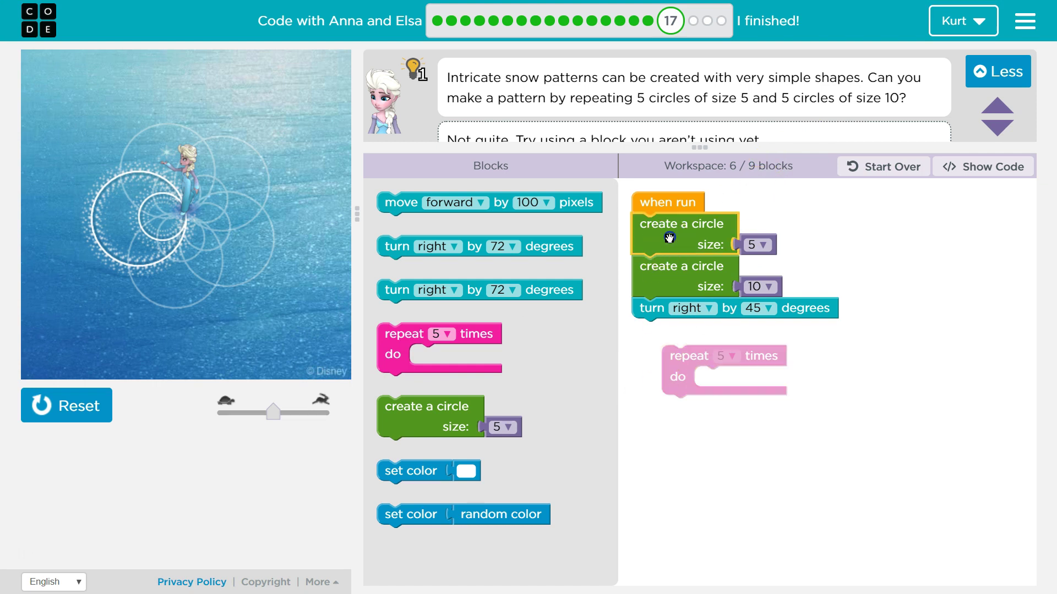
pyautogui.moveTo(668, 238)
pyautogui.mouseDown()
pyautogui.moveTo(784, 383)
pyautogui.moveTo(732, 364)
pyautogui.mouseUp()
pyautogui.click(695, 323)
pyautogui.moveTo(696, 324); pyautogui.dragTo(666, 227)
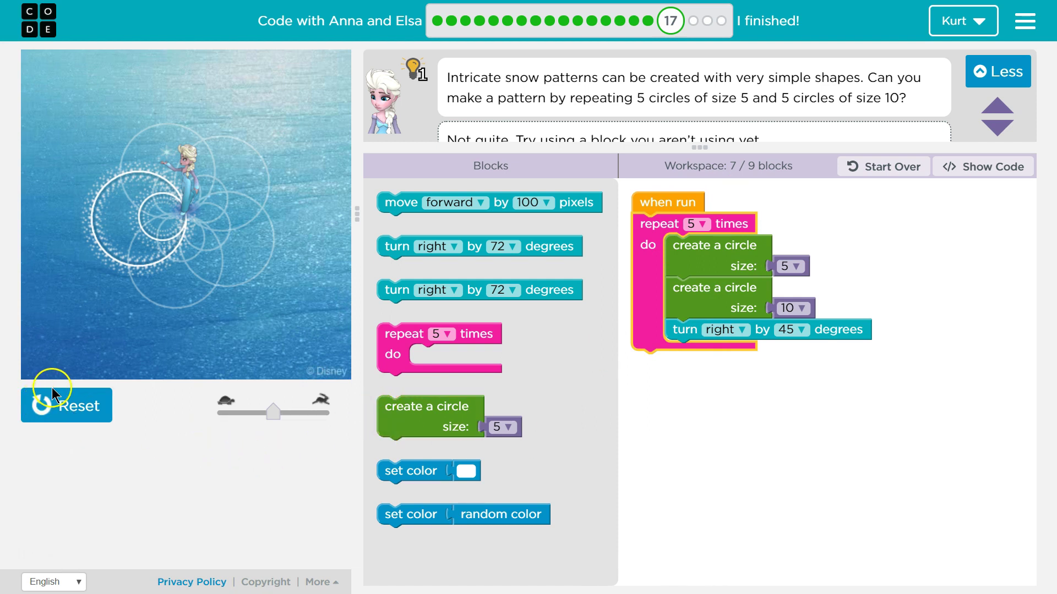
# Run the loop at fastest speed and try a 60-degree turn.
pyautogui.click(54, 412)
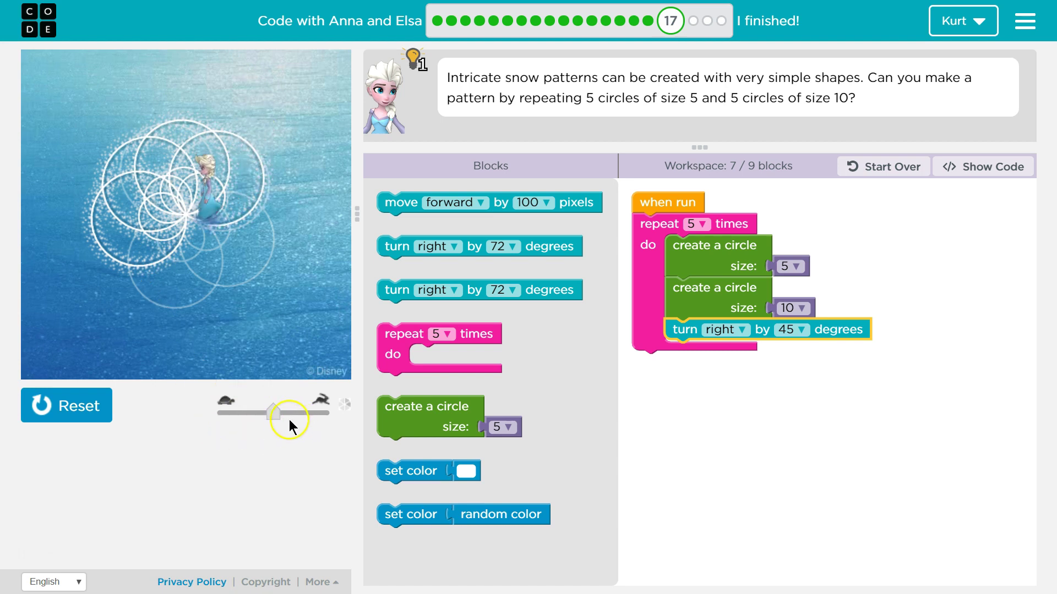
pyautogui.moveTo(277, 418); pyautogui.dragTo(323, 419)
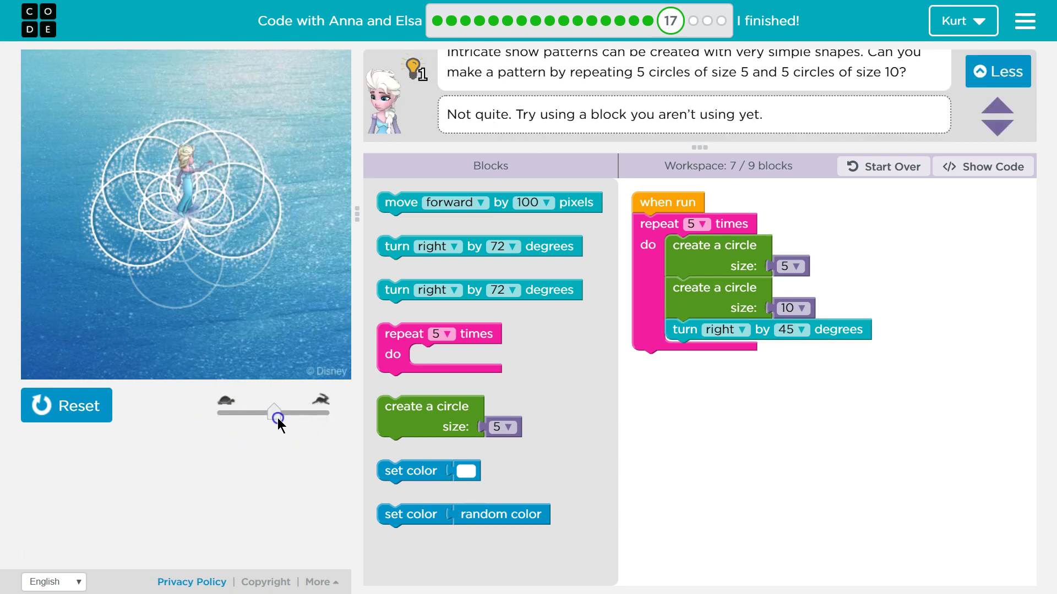
pyautogui.click(786, 329)
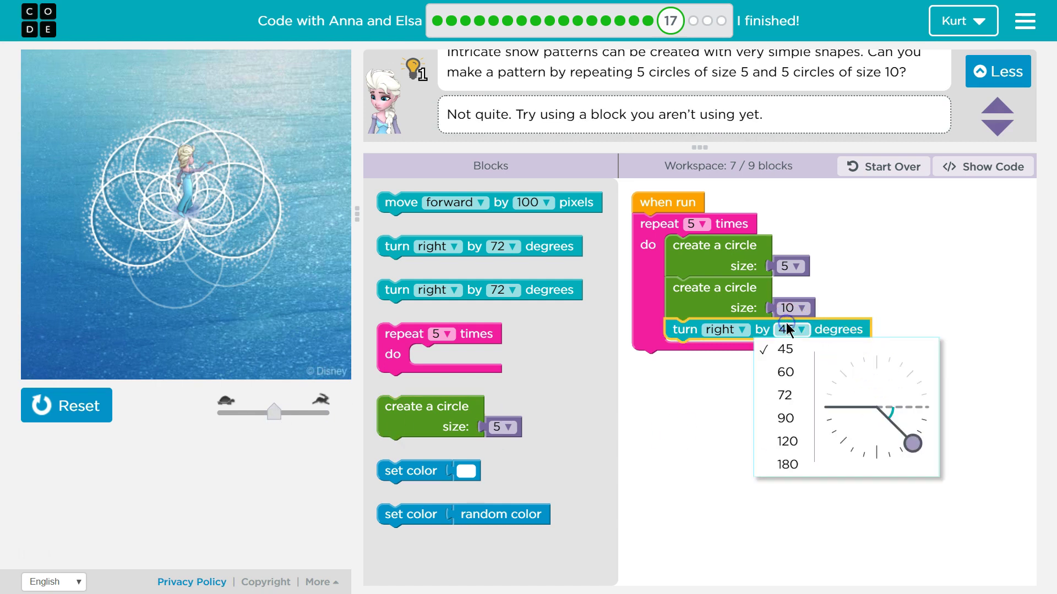
pyautogui.click(795, 373)
pyautogui.click(92, 404)
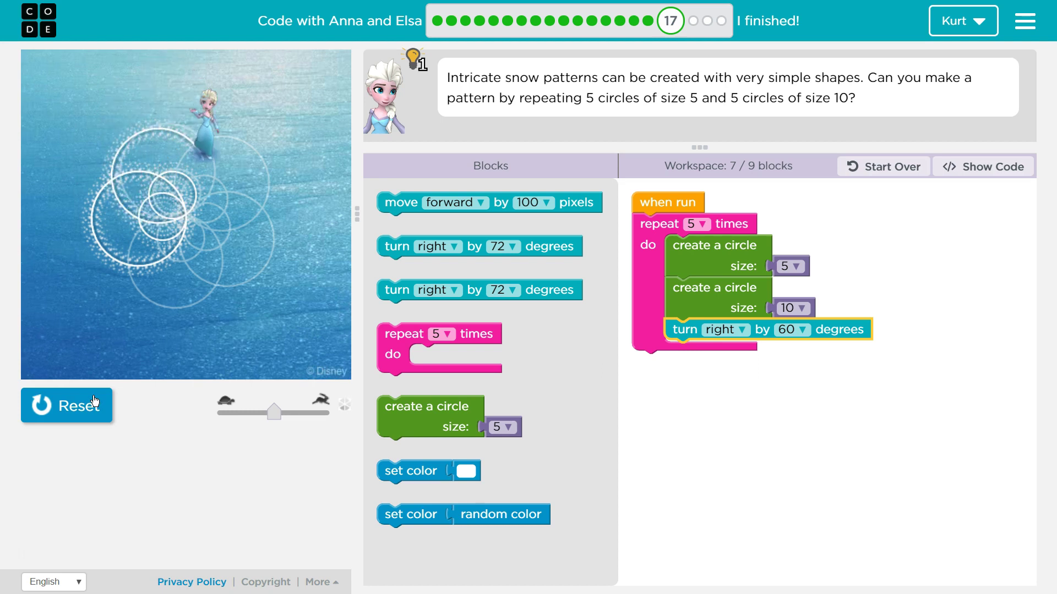
# Change the turn to 72 degrees and rerun to draw the snowflake.
pyautogui.click(791, 330)
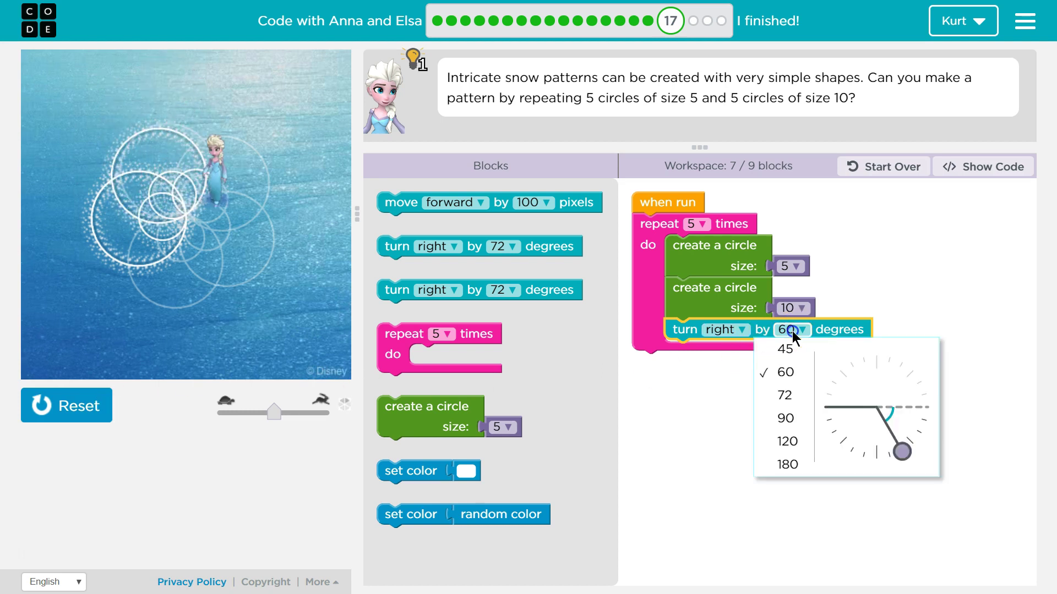
pyautogui.click(782, 394)
pyautogui.click(37, 399)
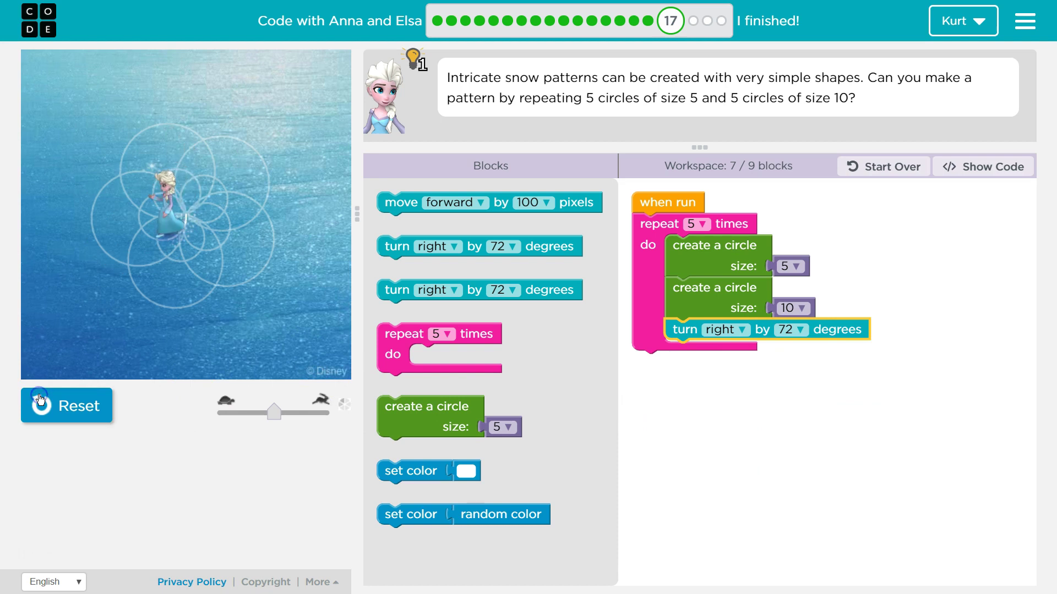
pyautogui.click(122, 404)
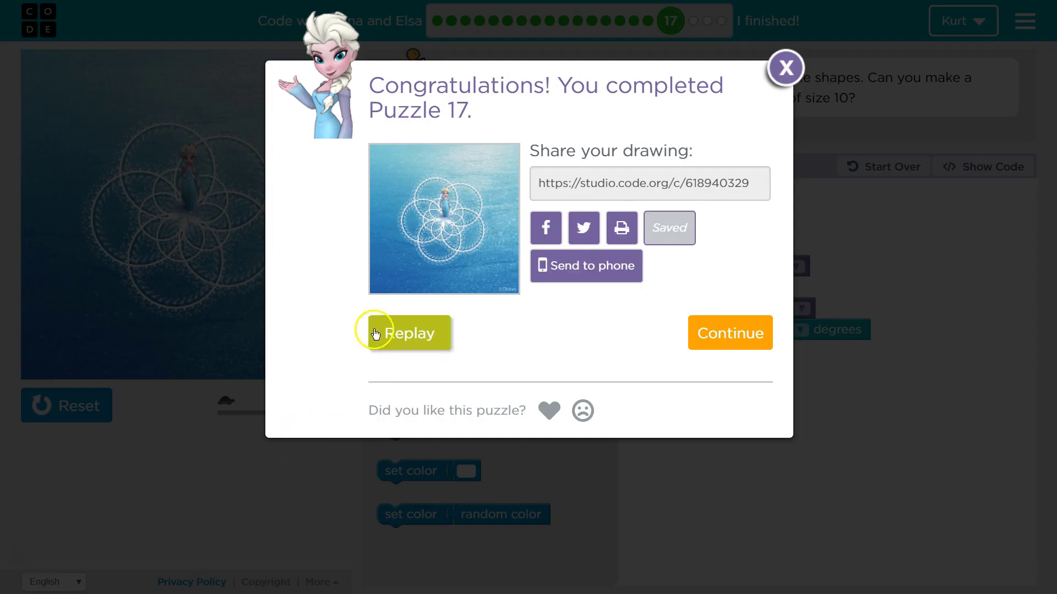
# Close the Puzzle 17 congratulations message.
pyautogui.click(376, 334)
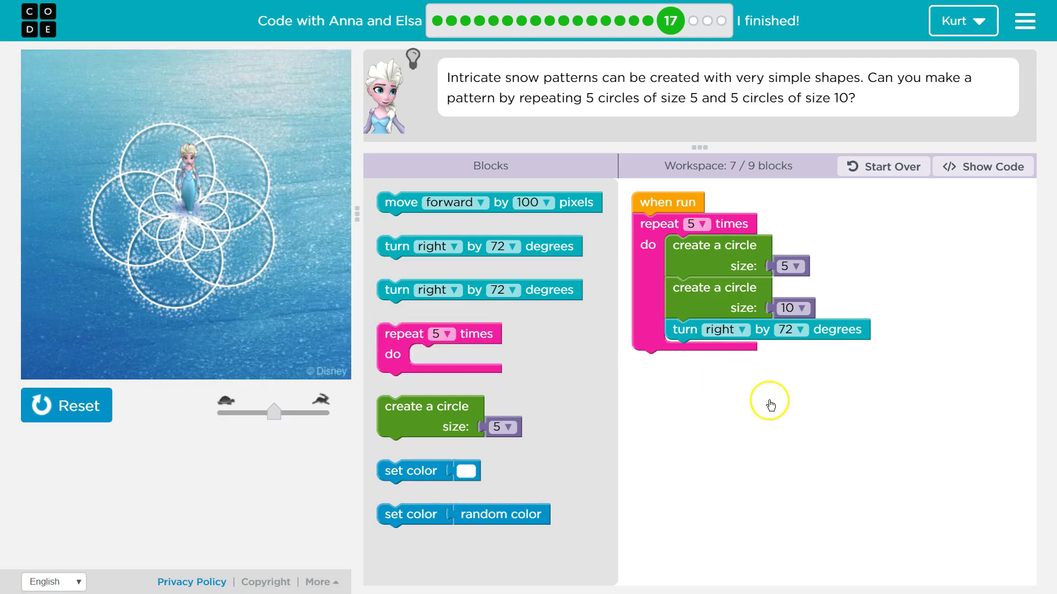